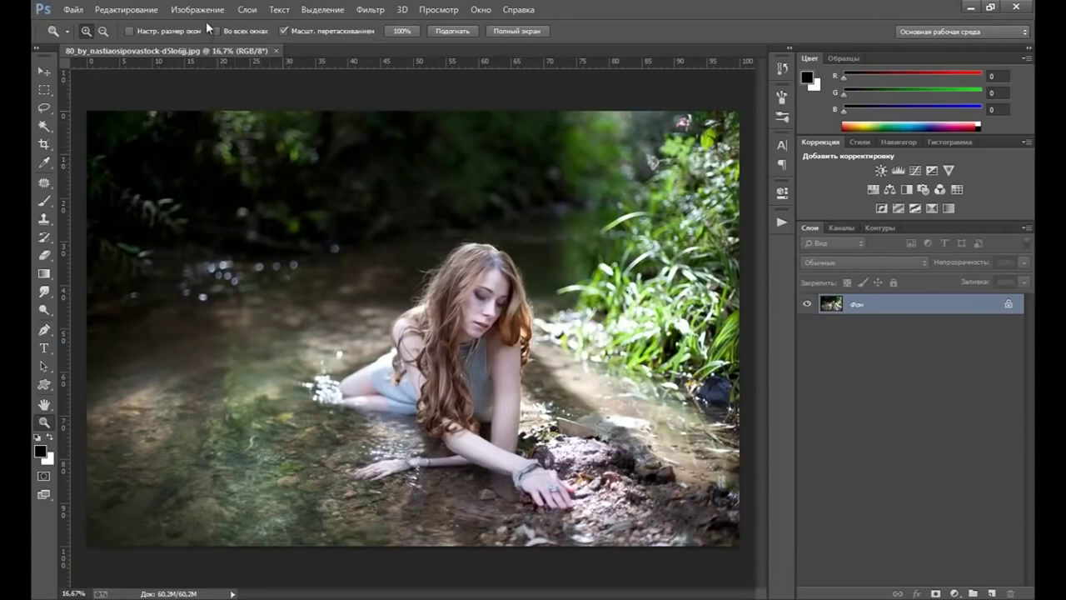
Convert the photo to Lab Color mode and duplicate the background as Layer 1.
left_click(210, 11)
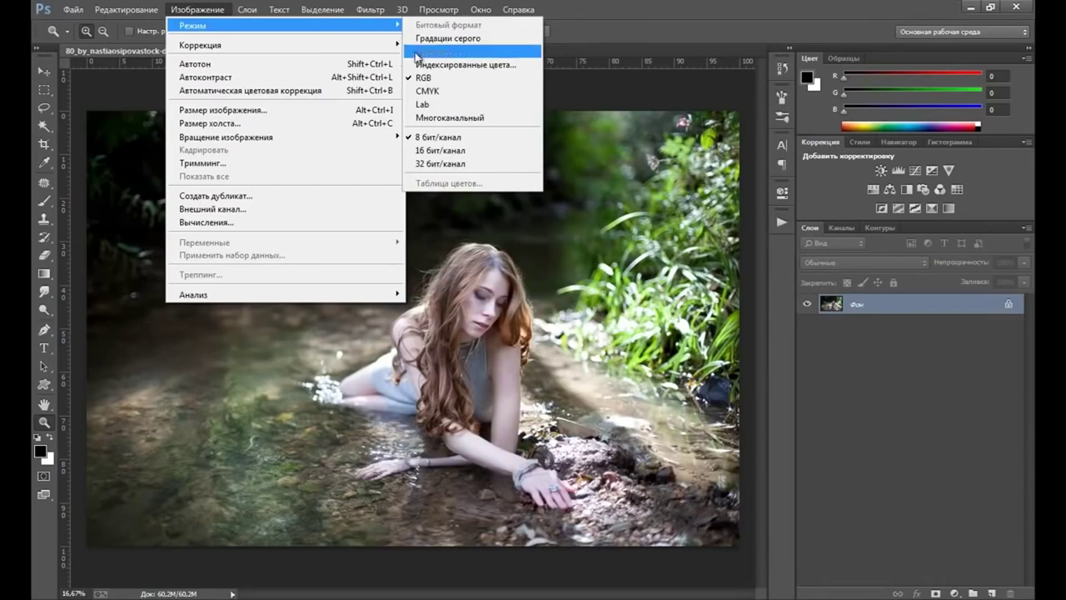
mouse_move(200, 25)
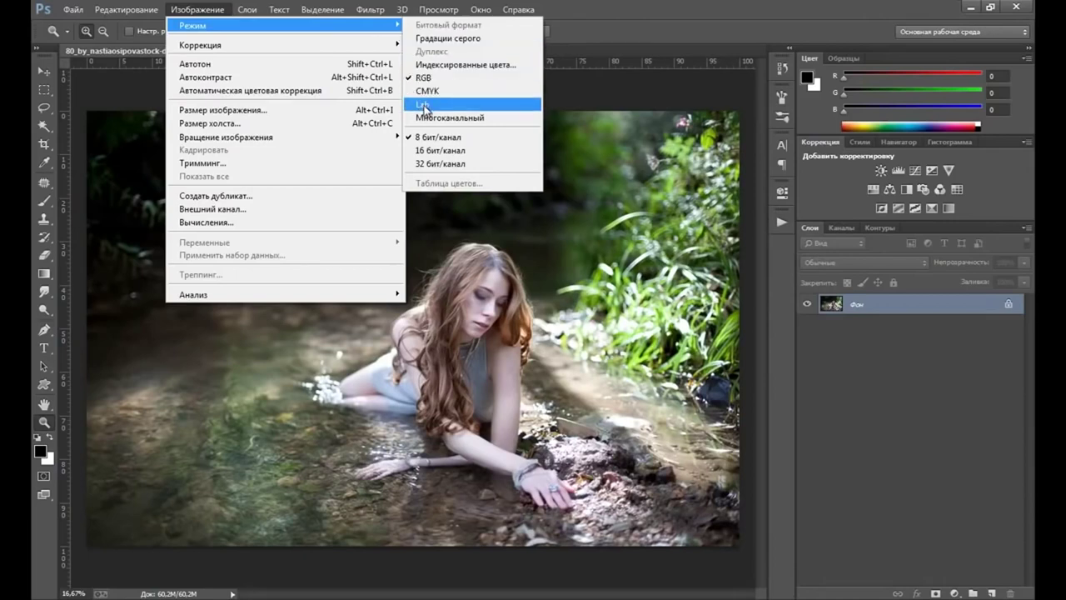
left_click(425, 106)
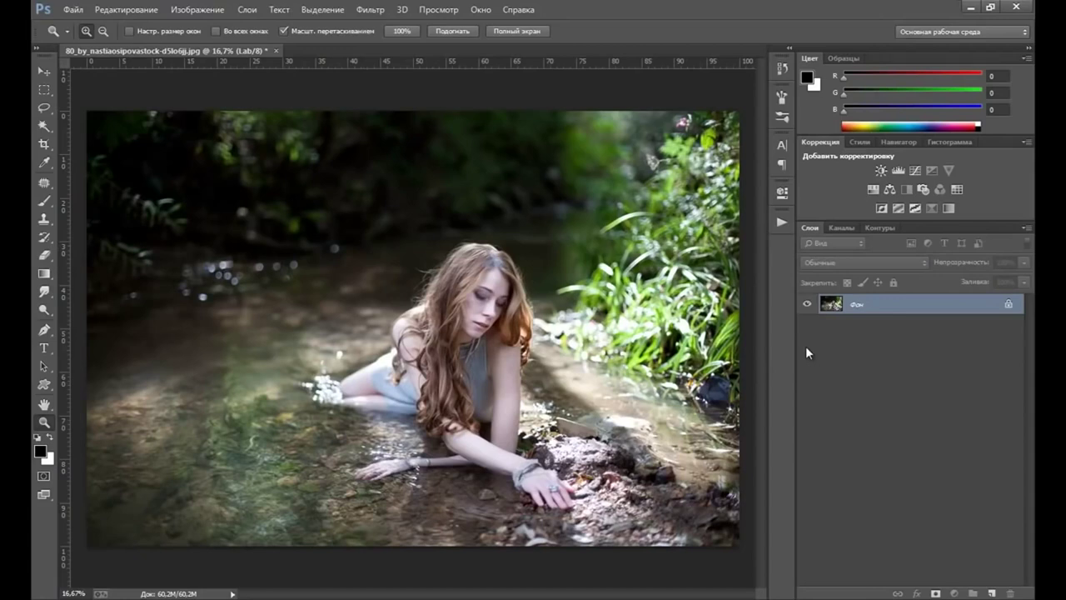
key("ctrl+j")
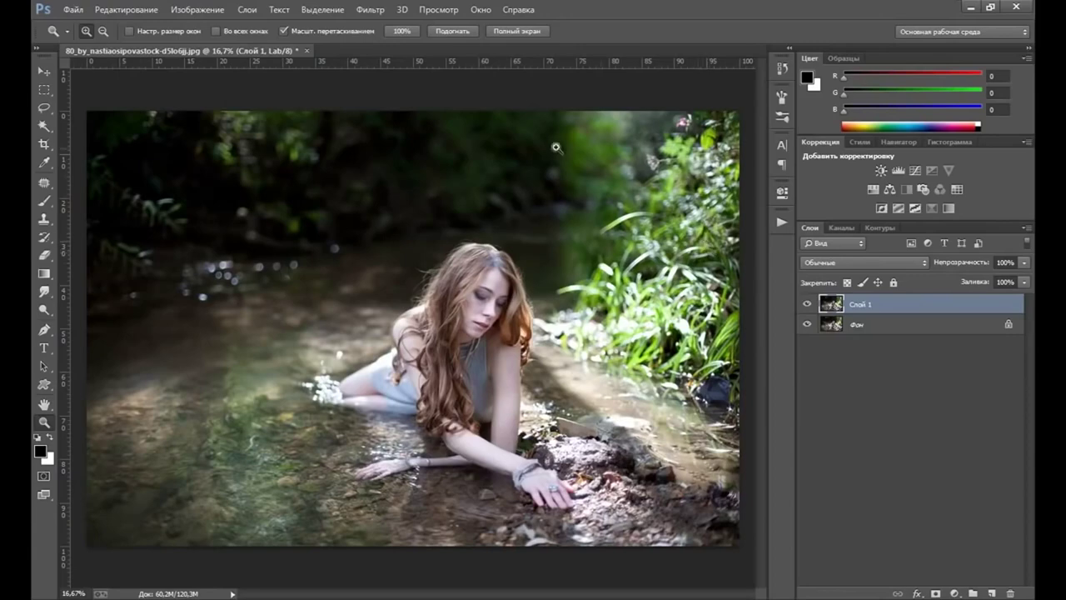
left_click(221, 12)
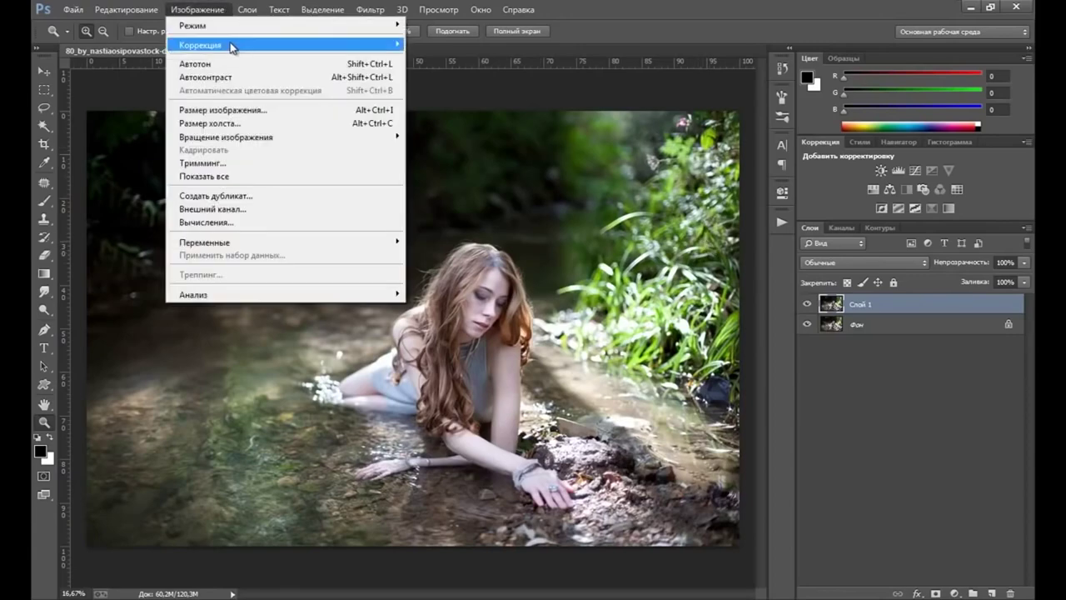
mouse_move(201, 45)
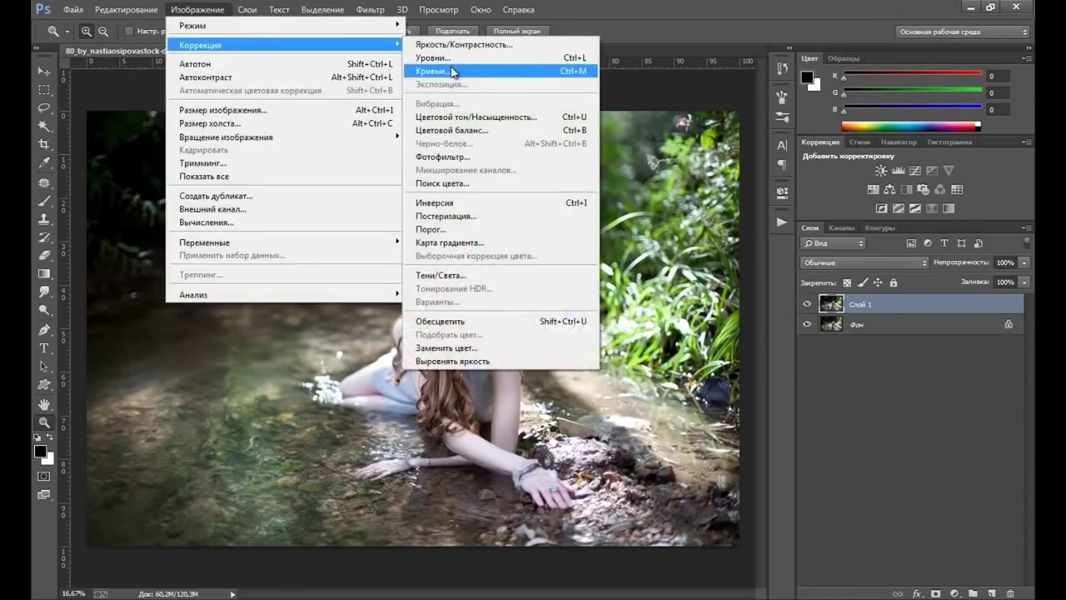
In Curves, steepen the a channel by moving its endpoints inward to about -52 and 51.
left_click(448, 72)
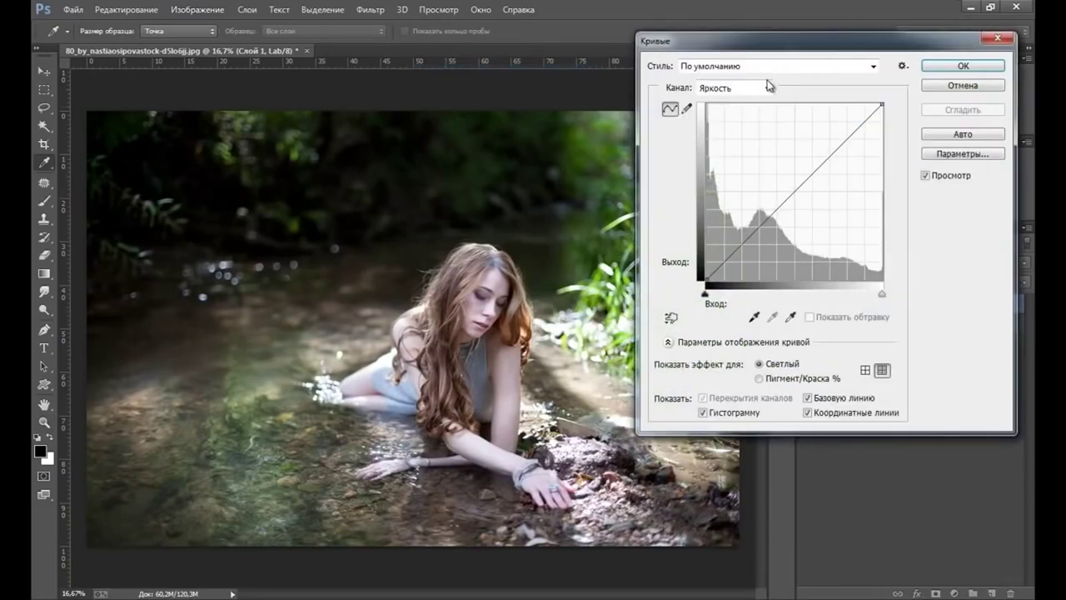
left_click_drag(767, 48, 715, 43)
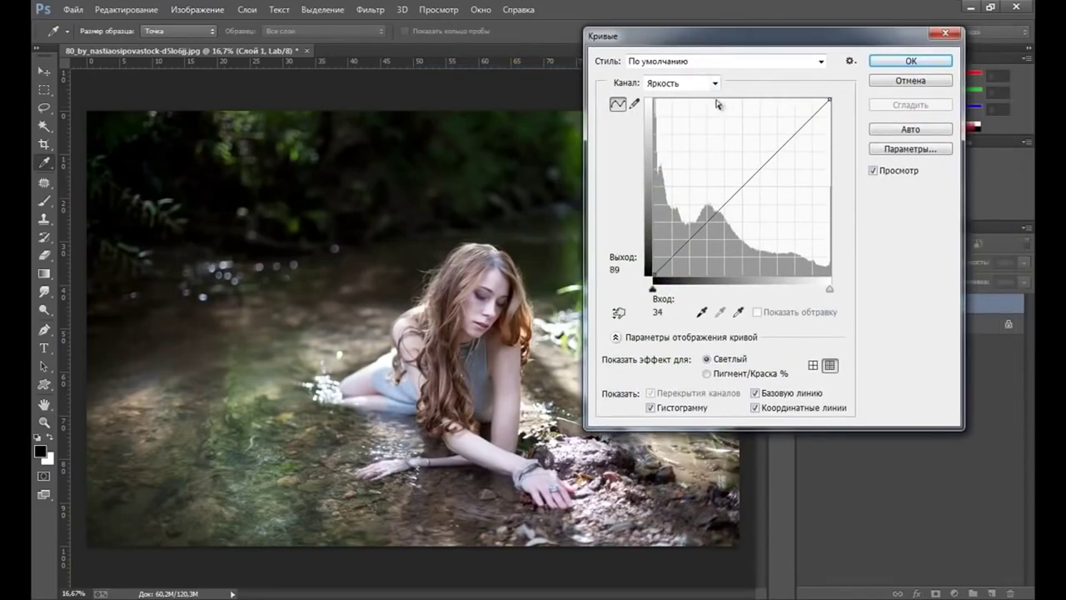
left_click(715, 84)
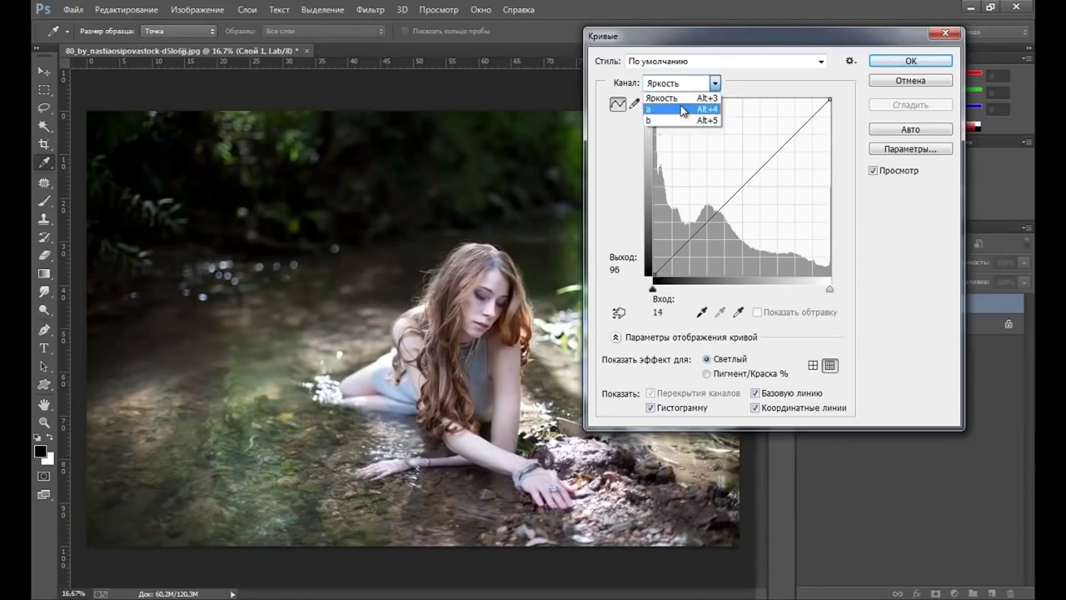
left_click(678, 114)
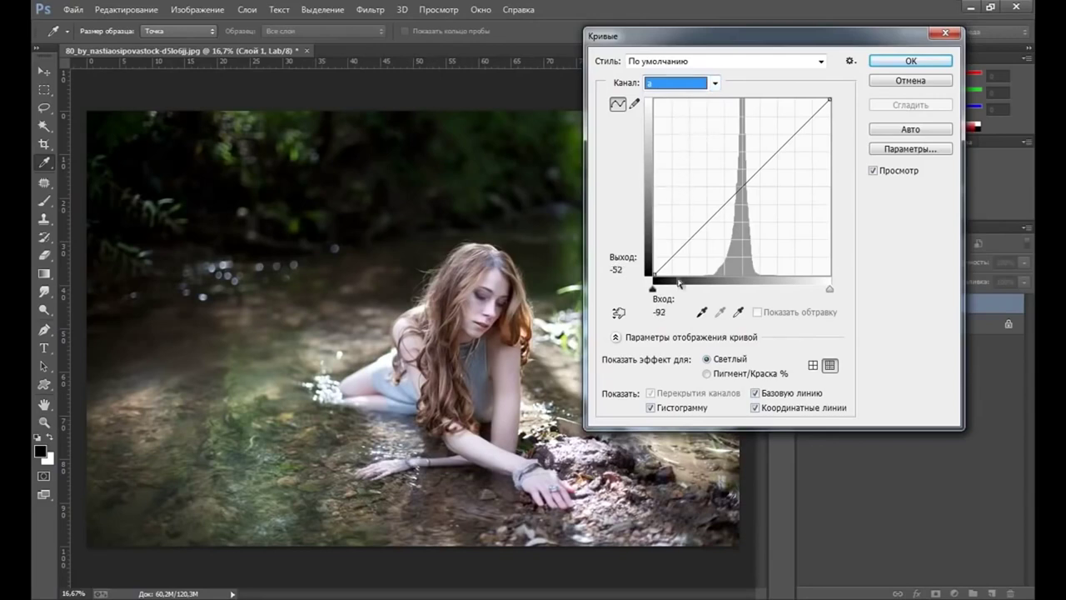
left_click_drag(654, 274, 706, 275)
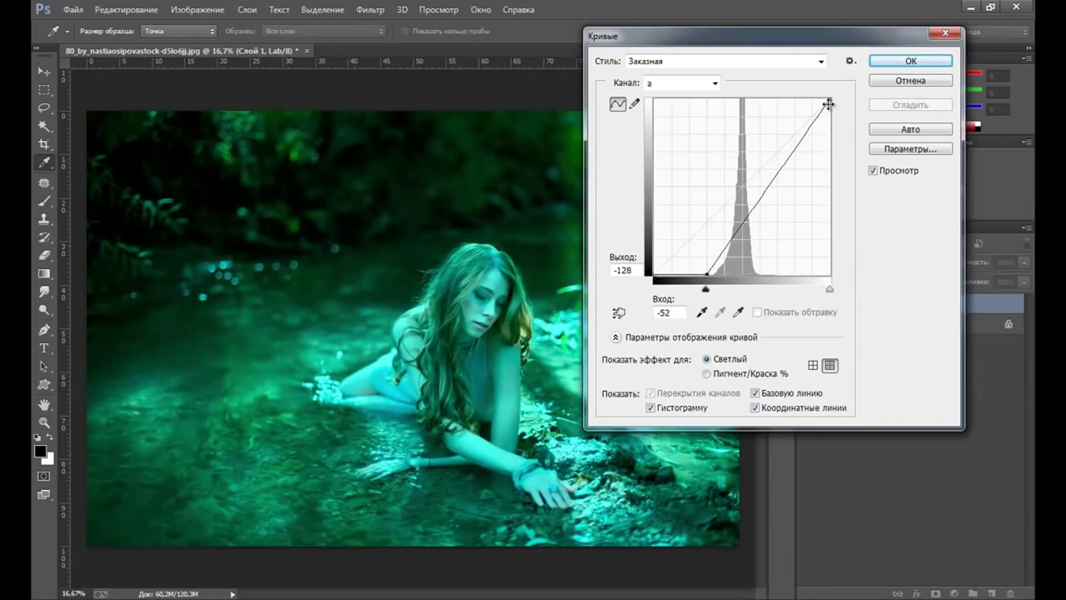
left_click_drag(828, 103, 777, 92)
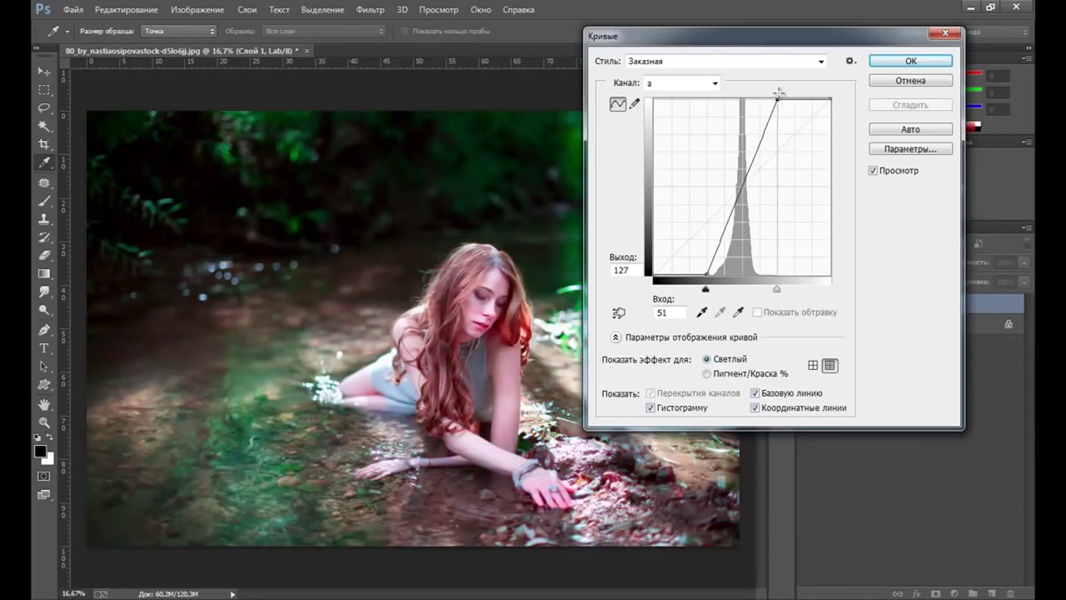
Steepen the b-channel curve by moving its endpoints inward to about -54 and 51.
left_click(710, 85)
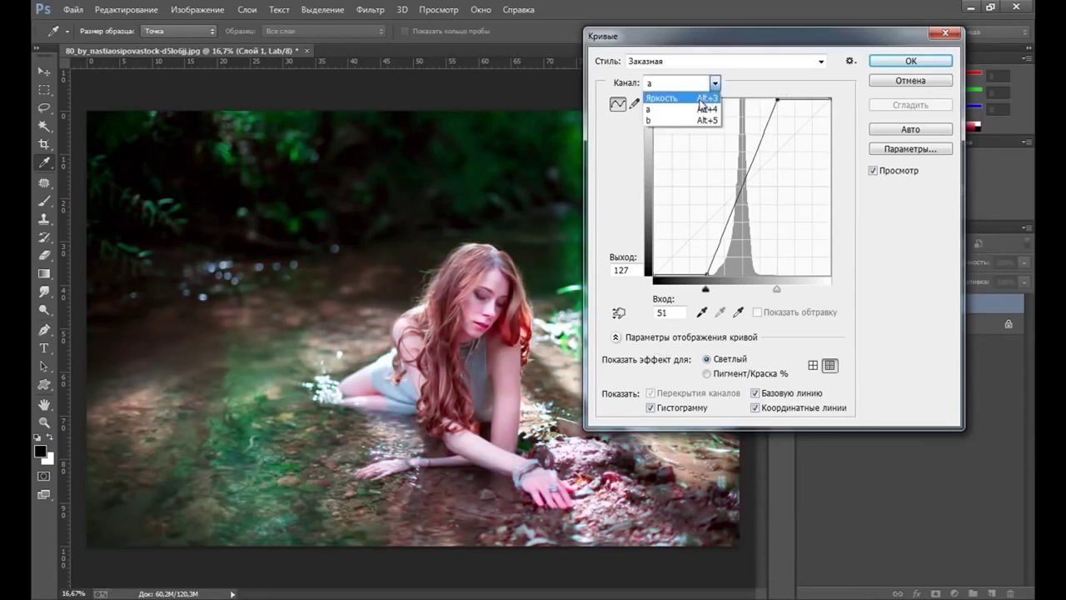
left_click(700, 122)
left_click_drag(657, 272, 705, 275)
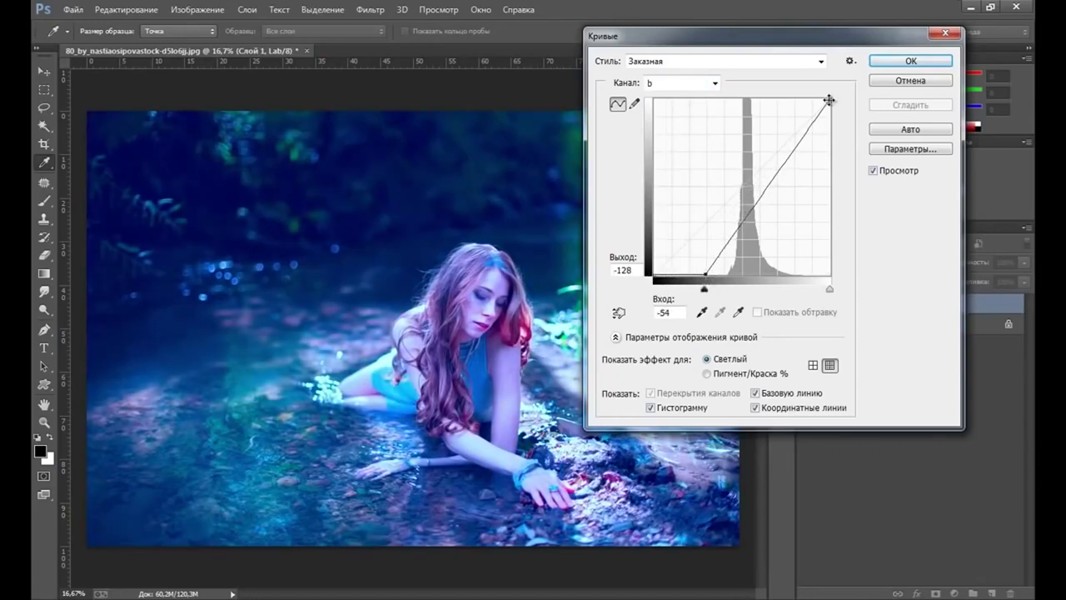
left_click_drag(829, 100, 777, 99)
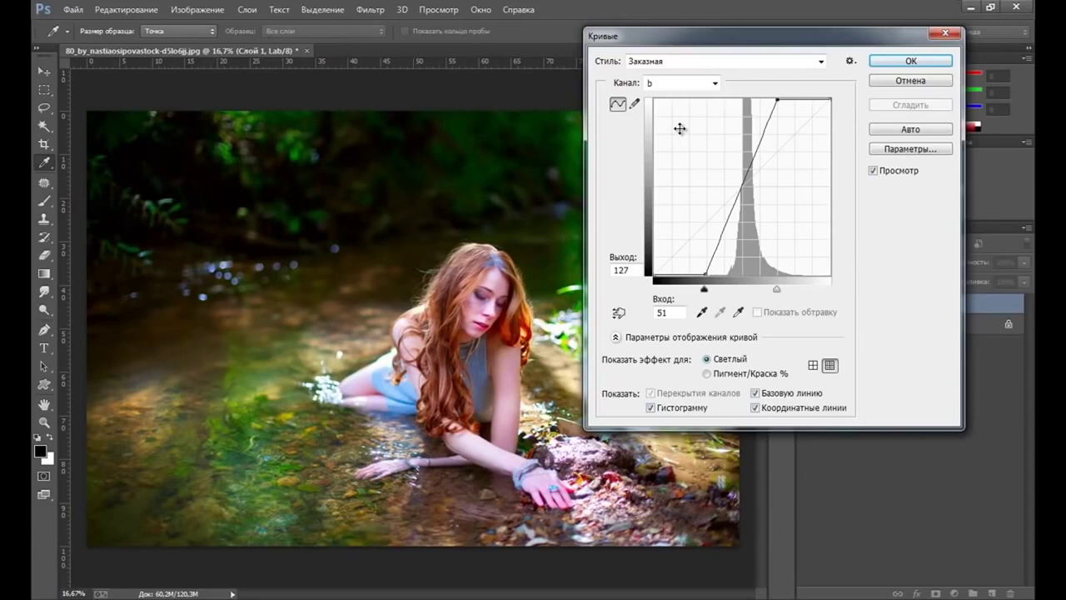
left_click(715, 83)
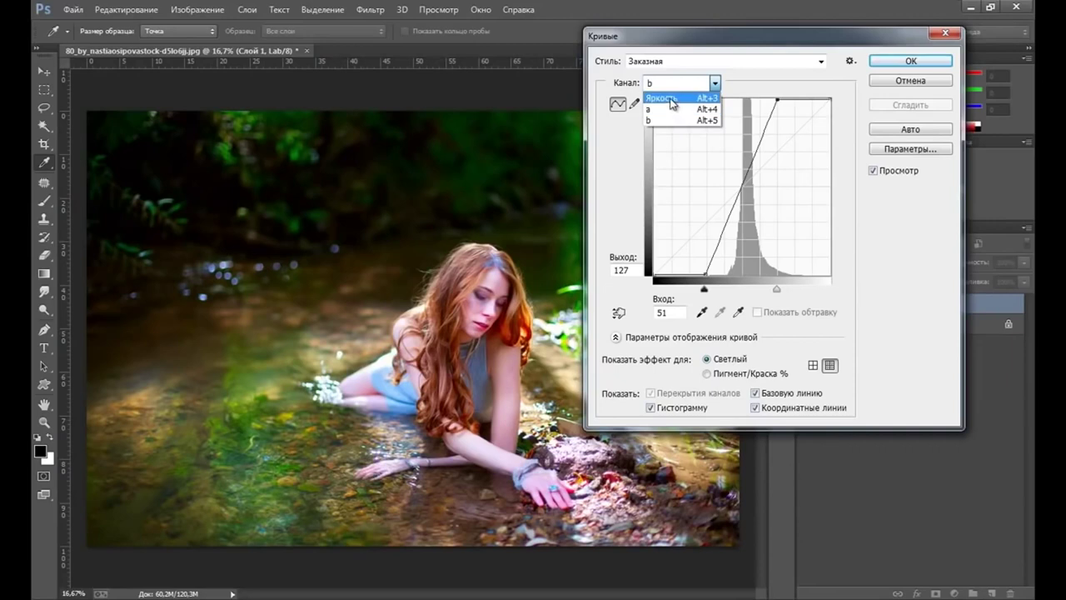
Add a slight Lightness S-curve (17→15, 78→82) and apply the Curves adjustment.
left_click(673, 100)
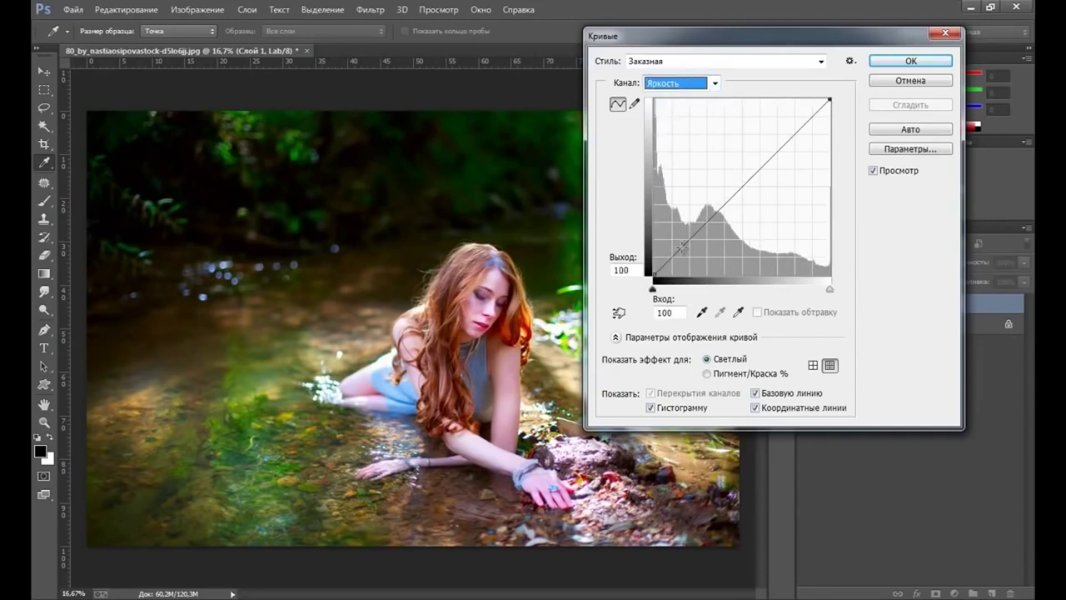
left_click_drag(682, 246, 685, 248)
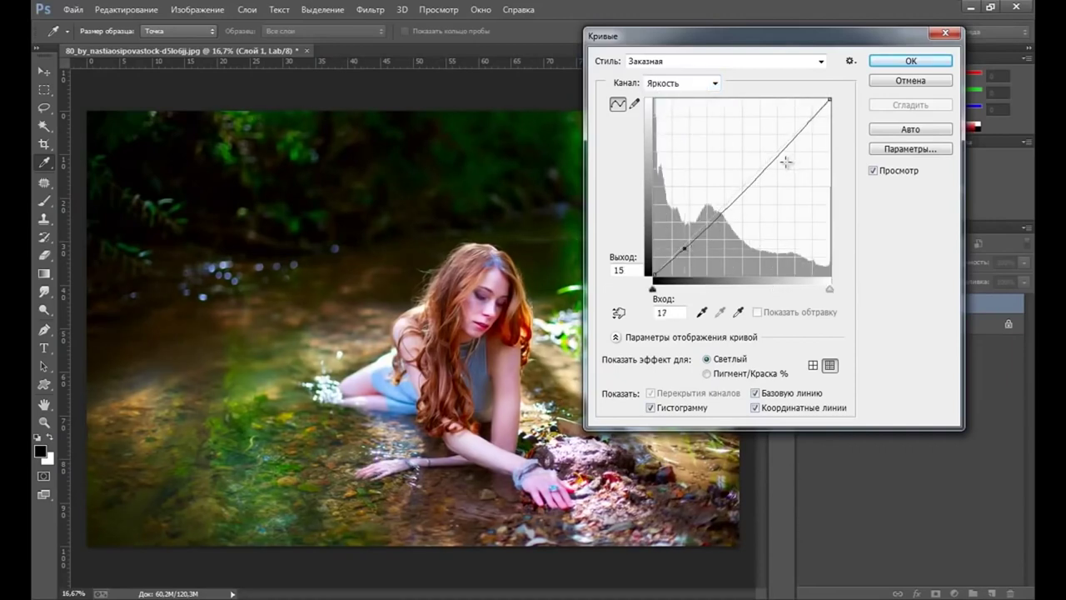
left_click_drag(792, 140, 791, 134)
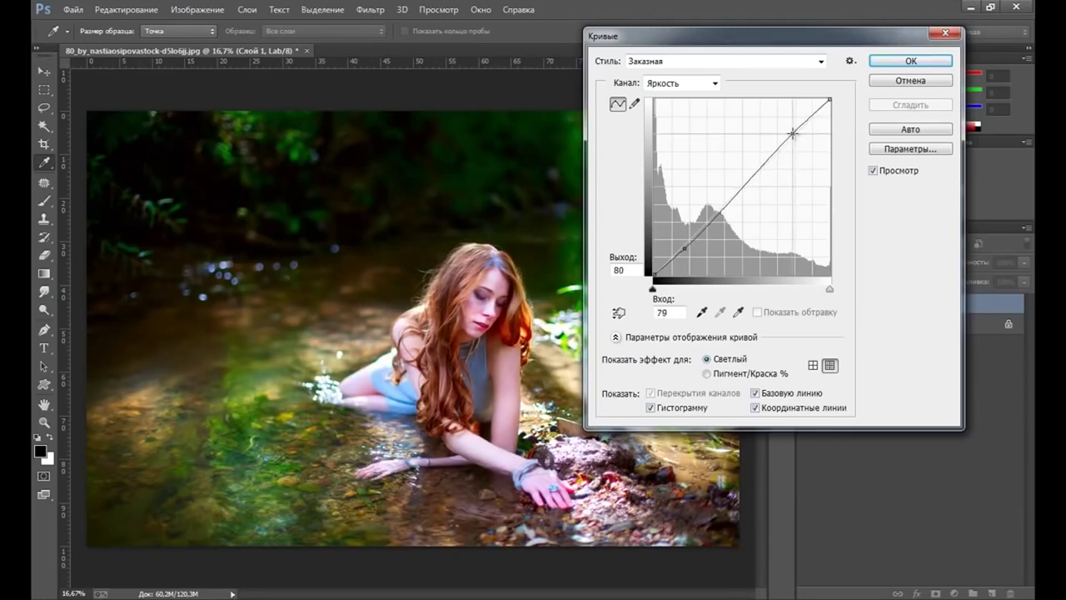
left_click_drag(792, 133, 791, 130)
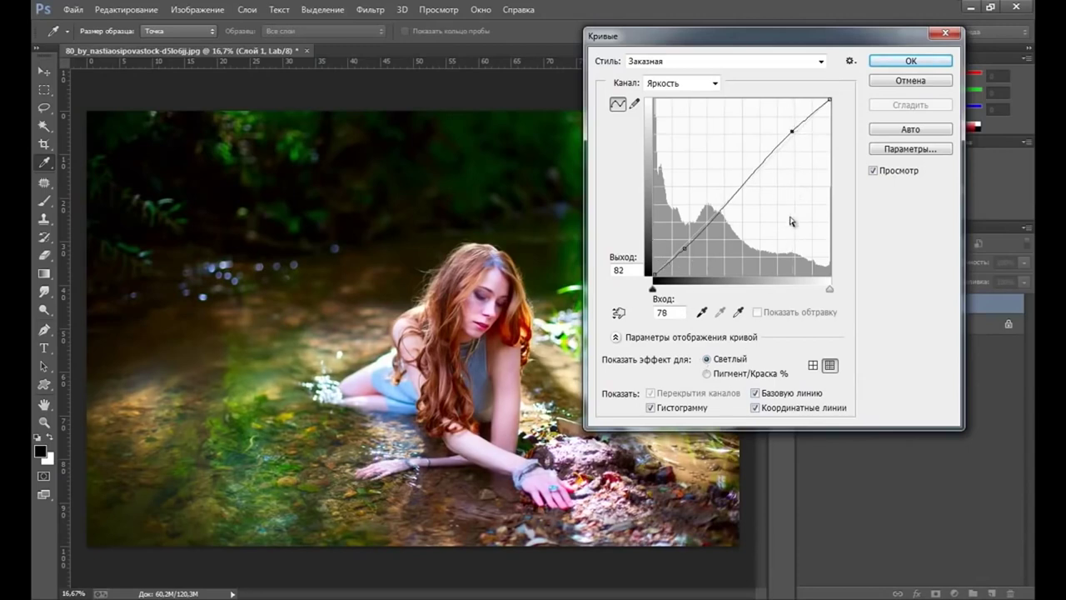
left_click(896, 62)
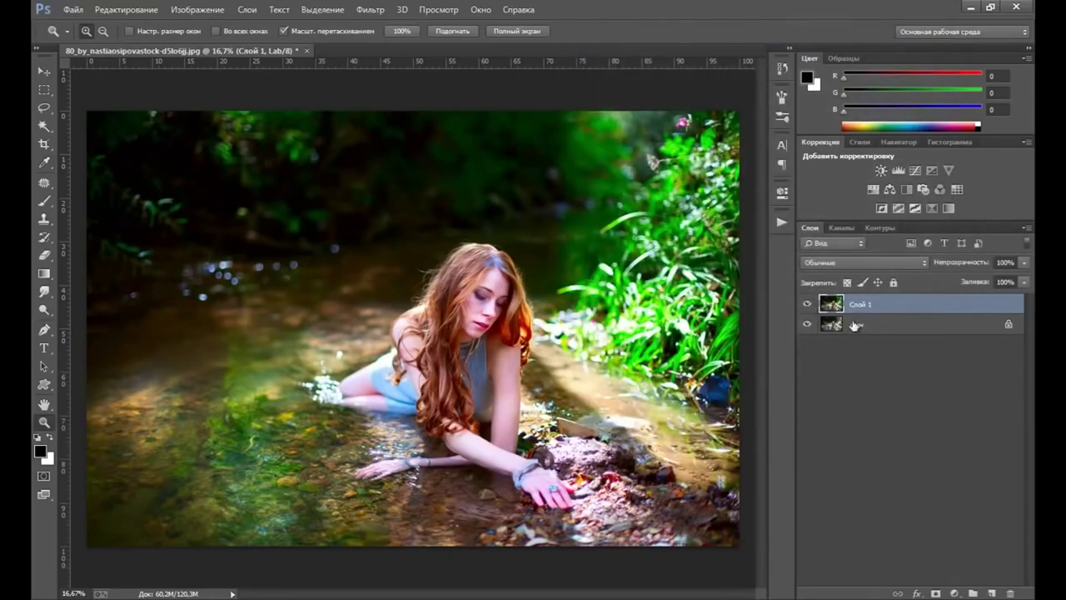
Toggle Слой 1's visibility to compare, then set its opacity to 50%.
left_click(807, 305)
left_click(807, 305)
left_click(1027, 264)
left_click_drag(1001, 284, 990, 284)
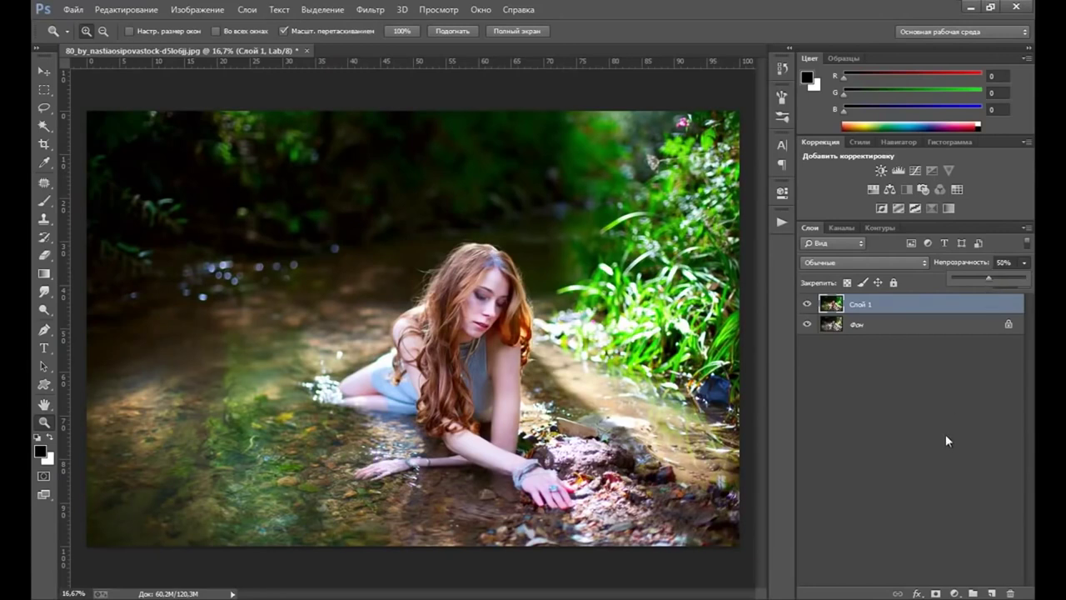
left_click(861, 327)
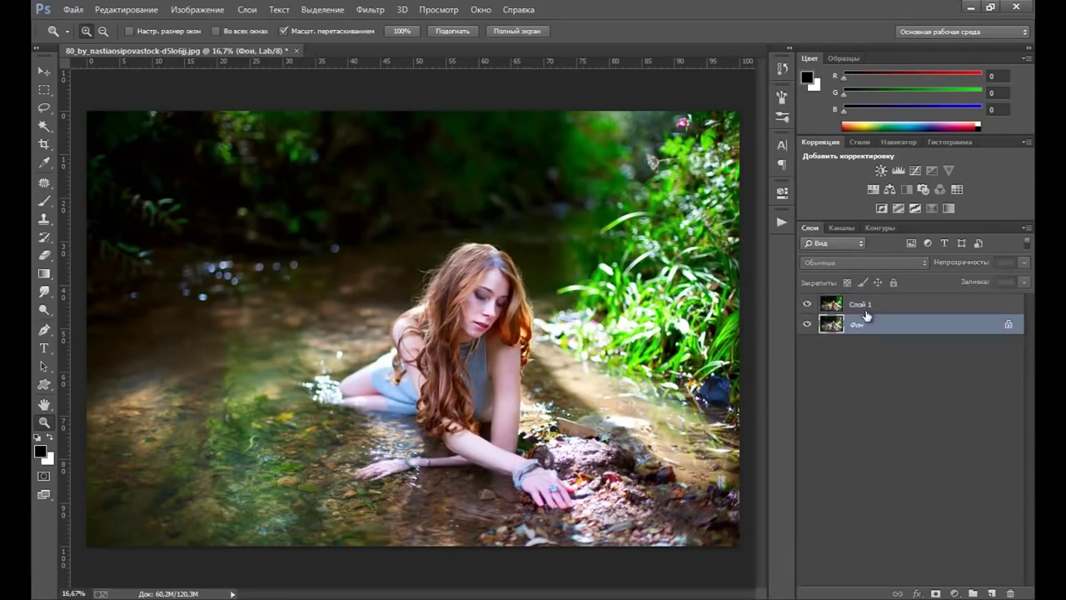
left_click(866, 309)
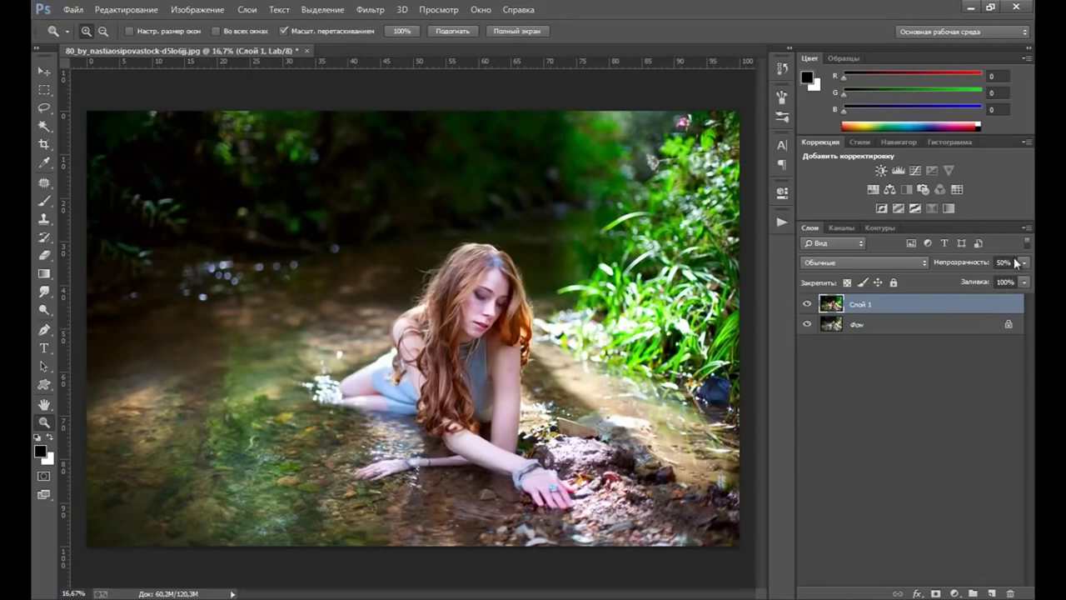
left_click(807, 308)
left_click(804, 306)
left_click(807, 308)
left_click(807, 307)
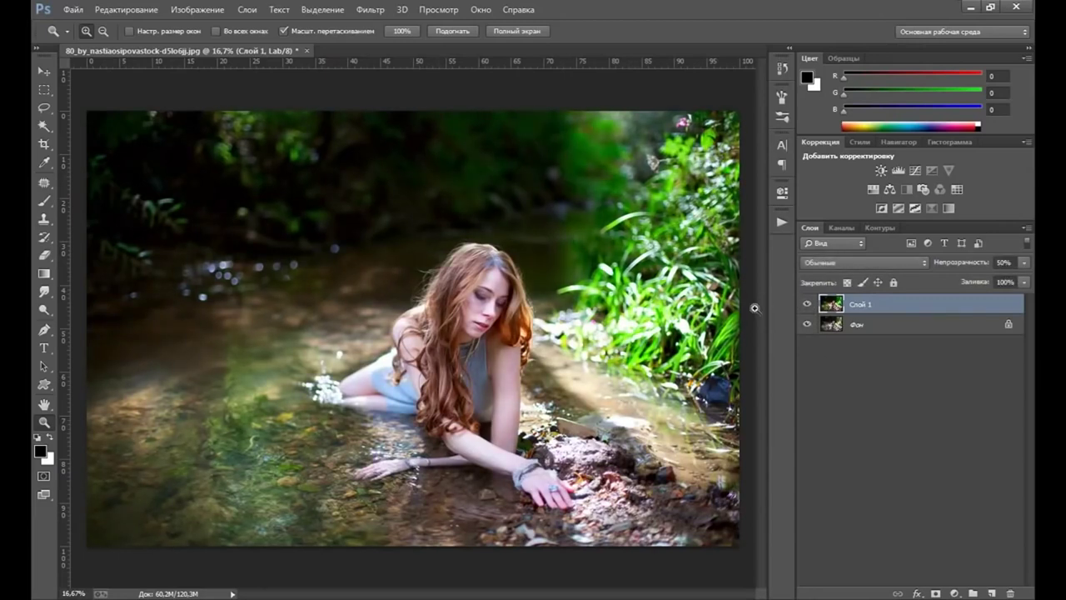